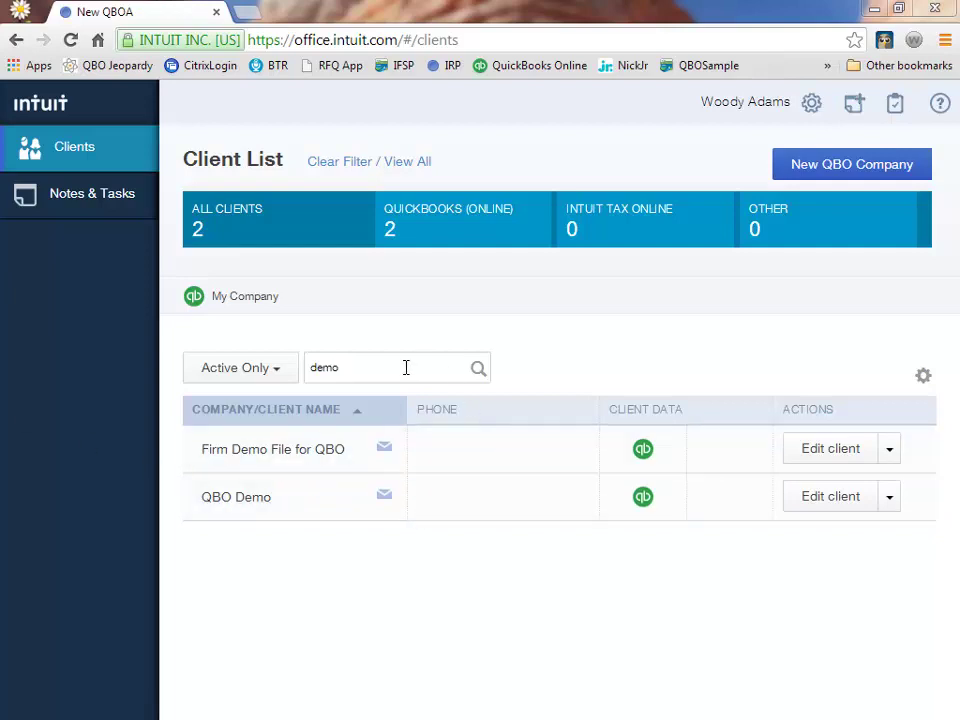
# Filter the client list again for "demo" and view the firm's Notes & Tasks page
pyautogui.moveTo(407, 368); pyautogui.dragTo(285, 372)
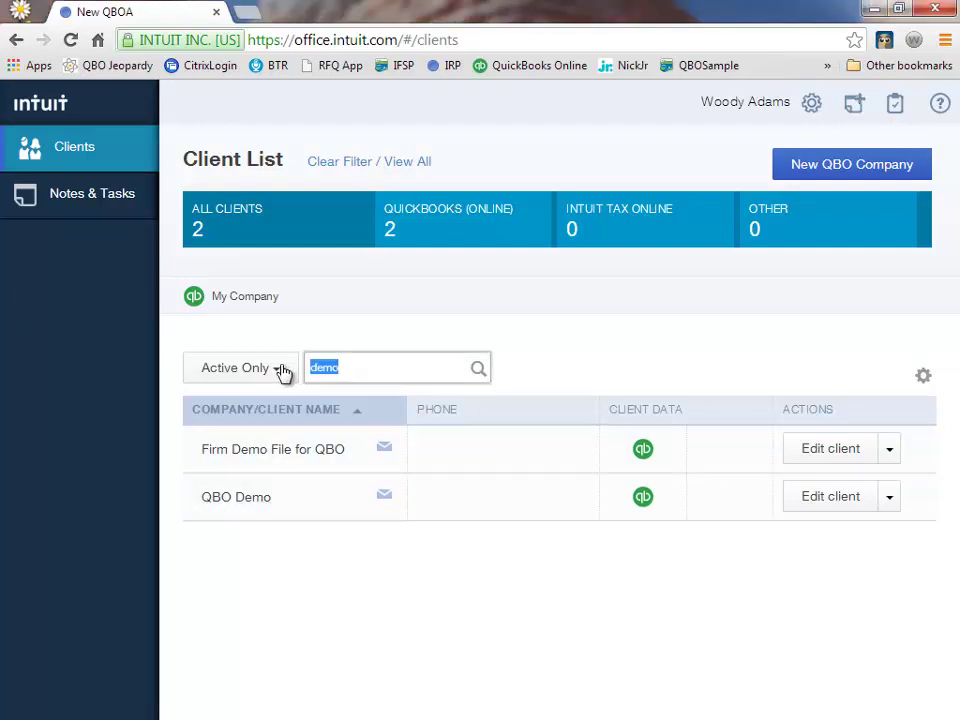
pyautogui.press('BackSpace')
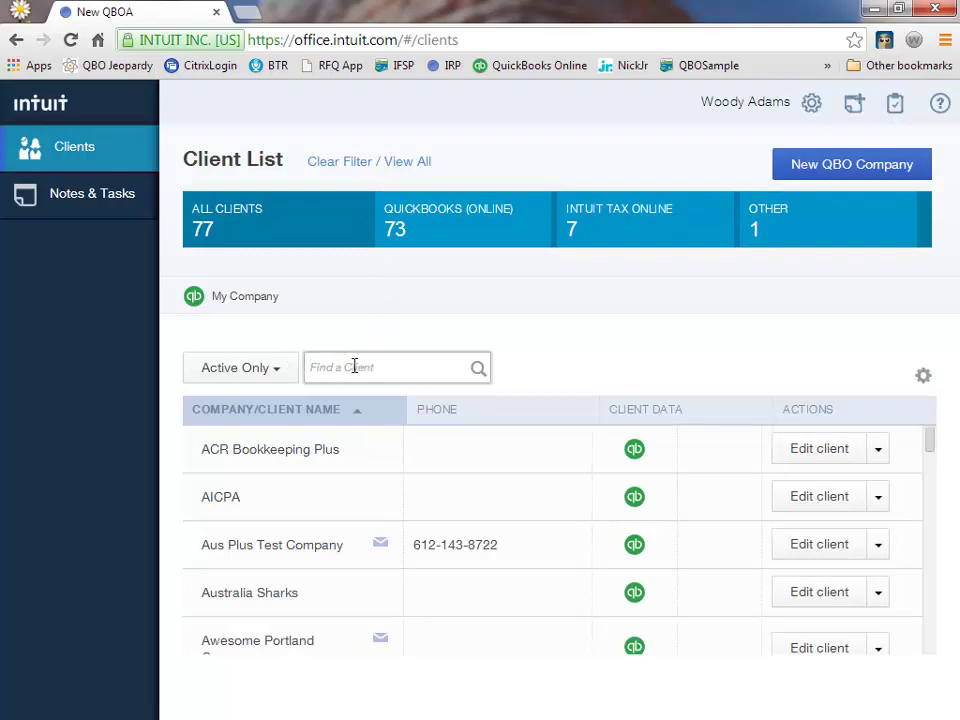
pyautogui.write('demo')
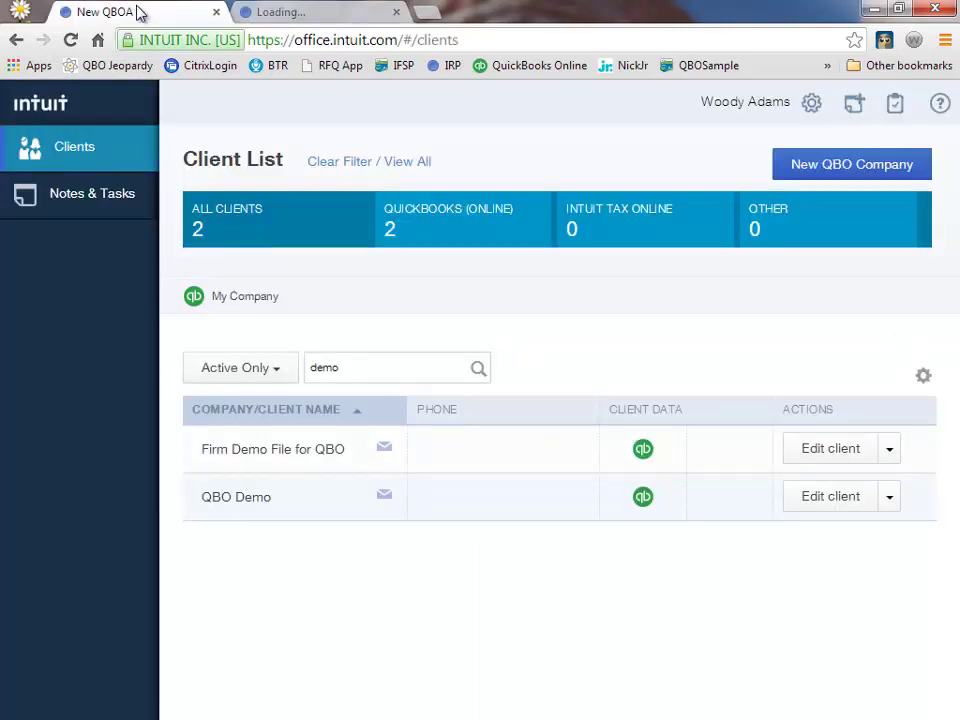
pyautogui.click(81, 200)
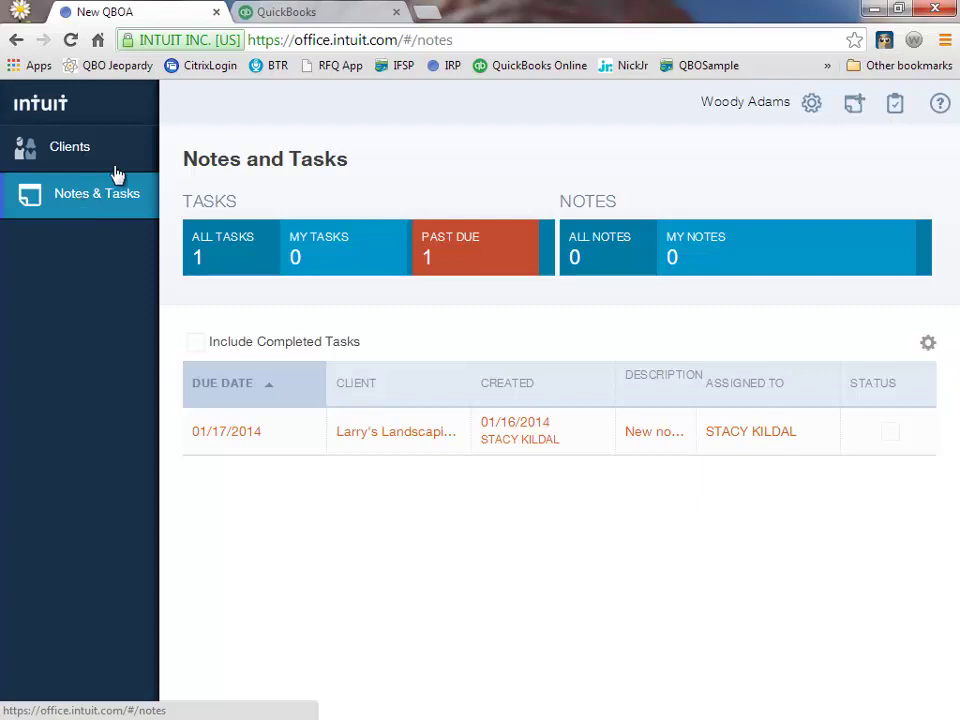
# Switch to the opened client company in QuickBooks and set the default report and tool date range to This Month-to-date
pyautogui.click(298, 10)
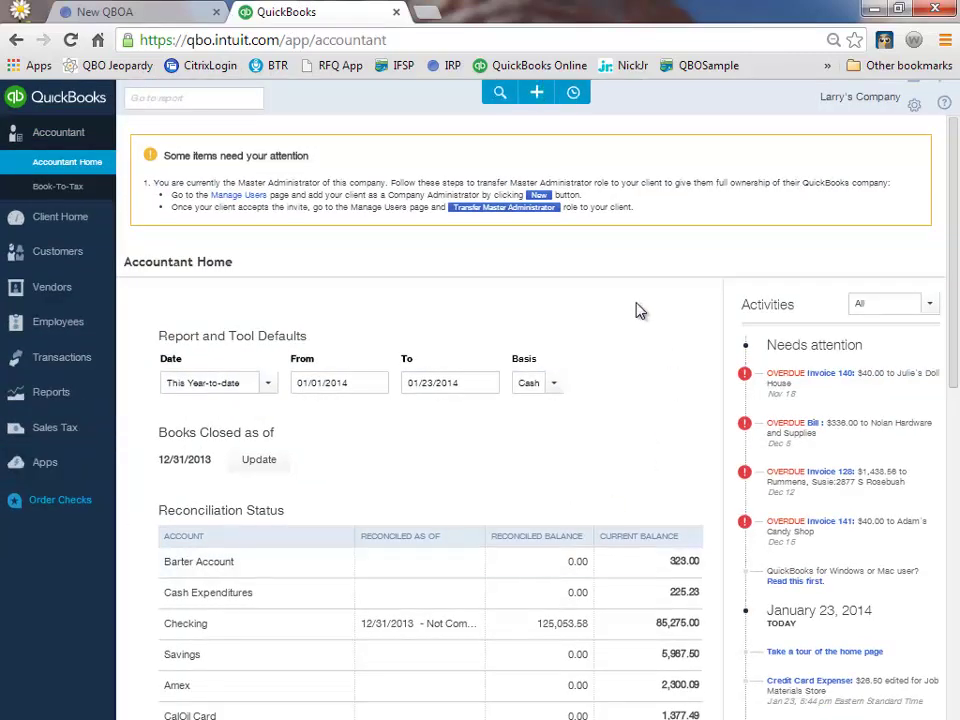
pyautogui.click(268, 384)
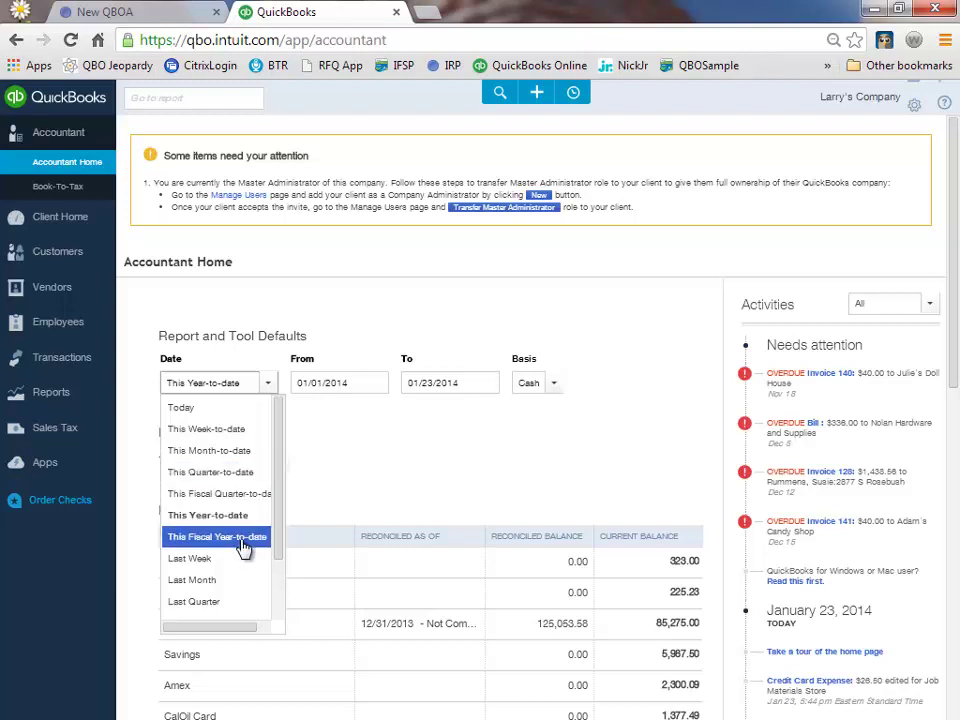
pyautogui.click(251, 455)
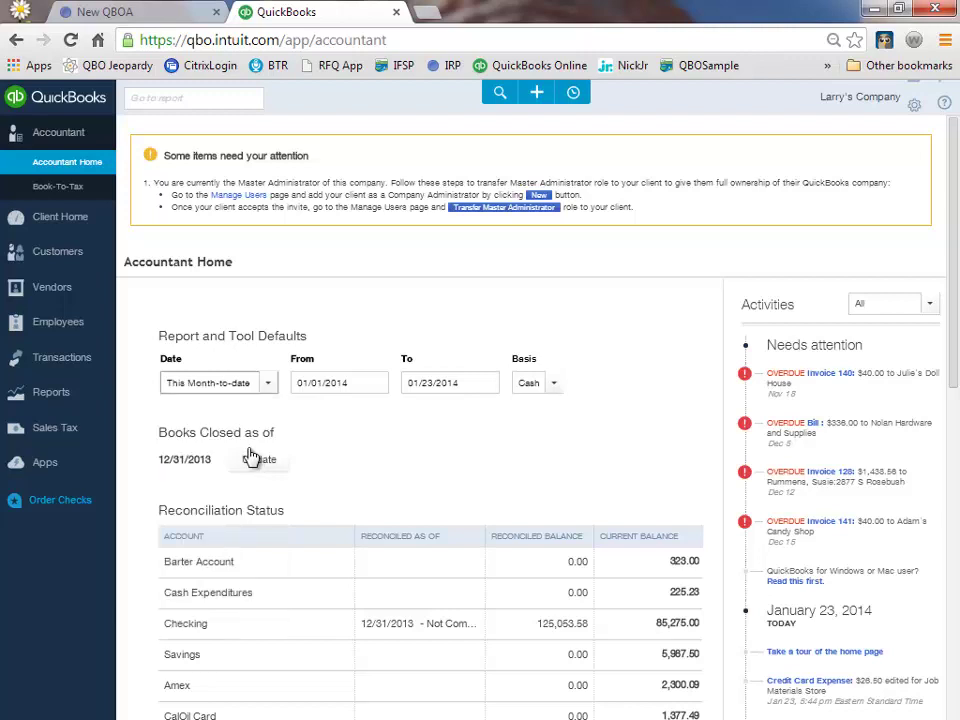
# Open the accountant tool Reclassify Transactions for the client company
pyautogui.click(907, 112)
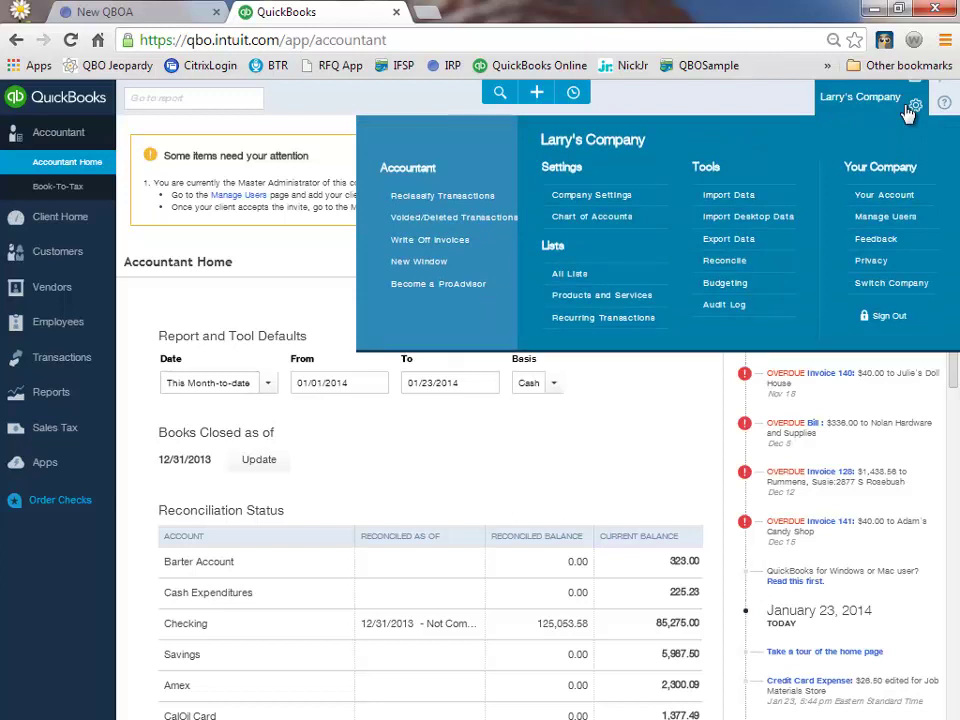
pyautogui.click(907, 112)
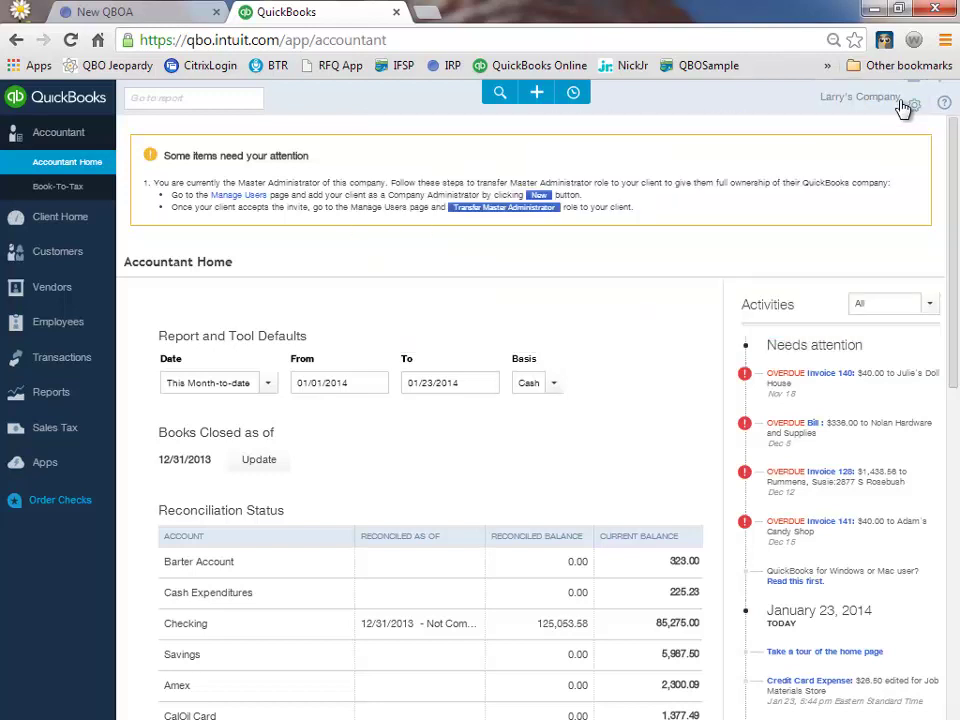
pyautogui.click(908, 105)
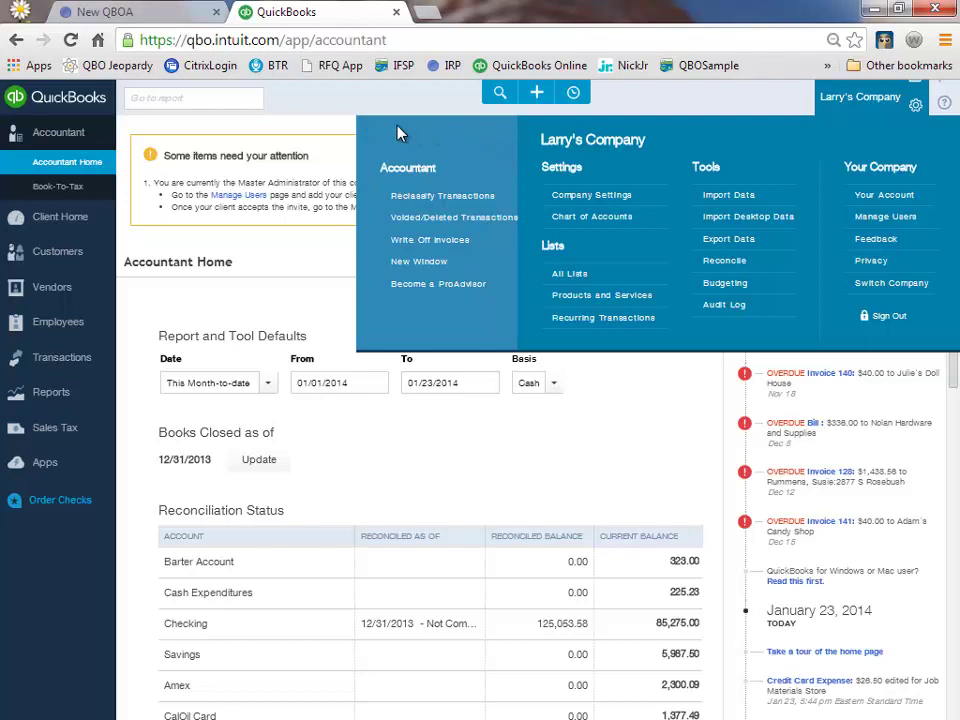
pyautogui.click(435, 198)
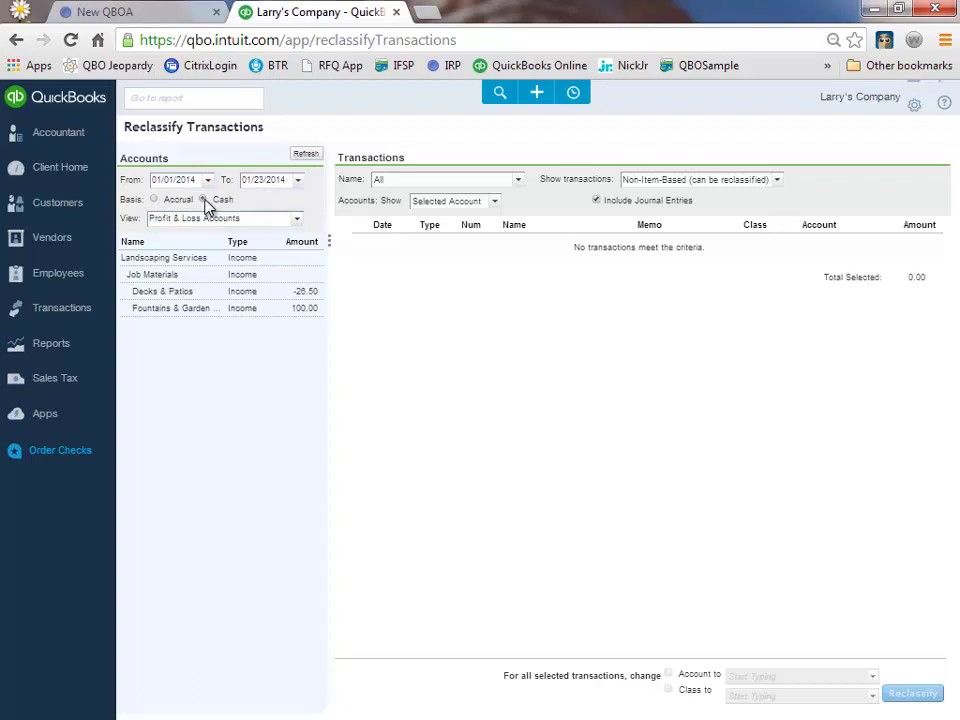
# Examine the account view choices and keep the transaction filter on Non-Item-Based (can be reclassified)
pyautogui.click(297, 221)
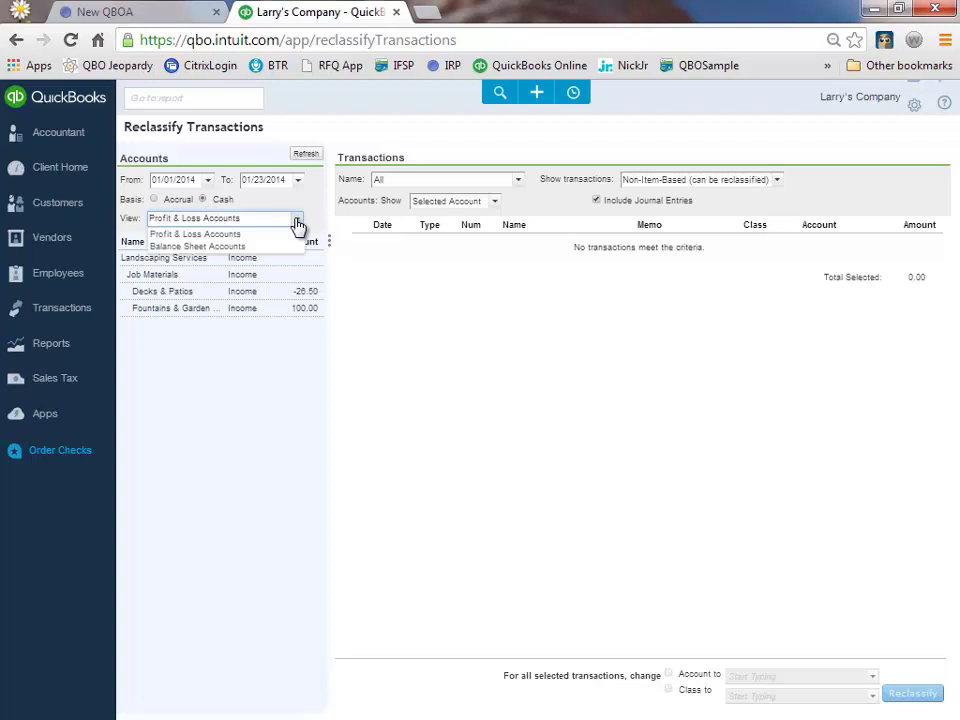
pyautogui.press('Escape')
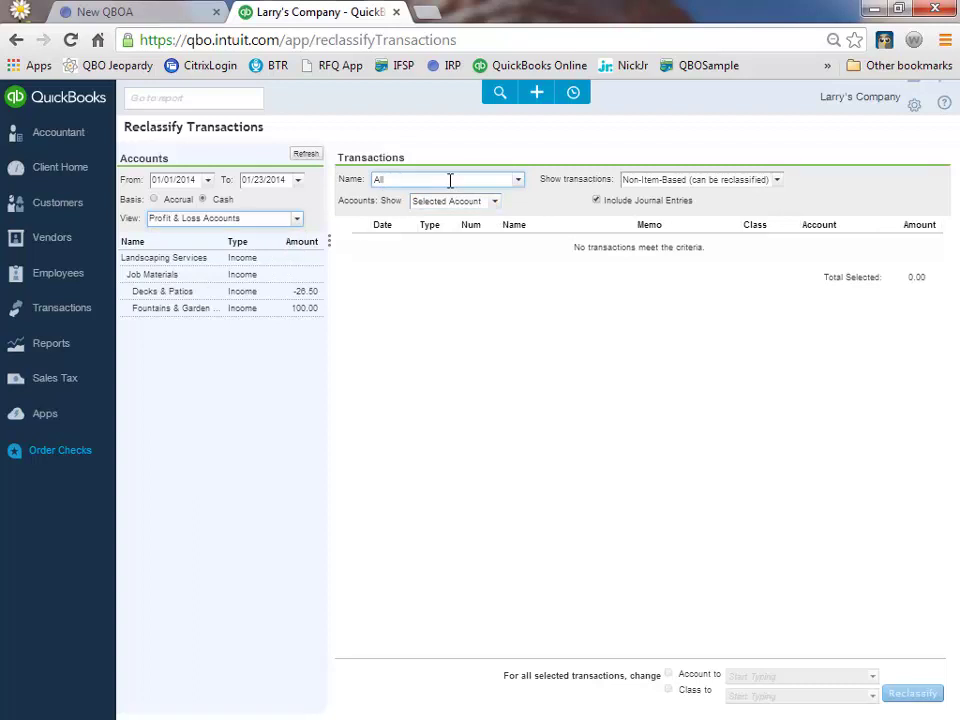
pyautogui.click(779, 181)
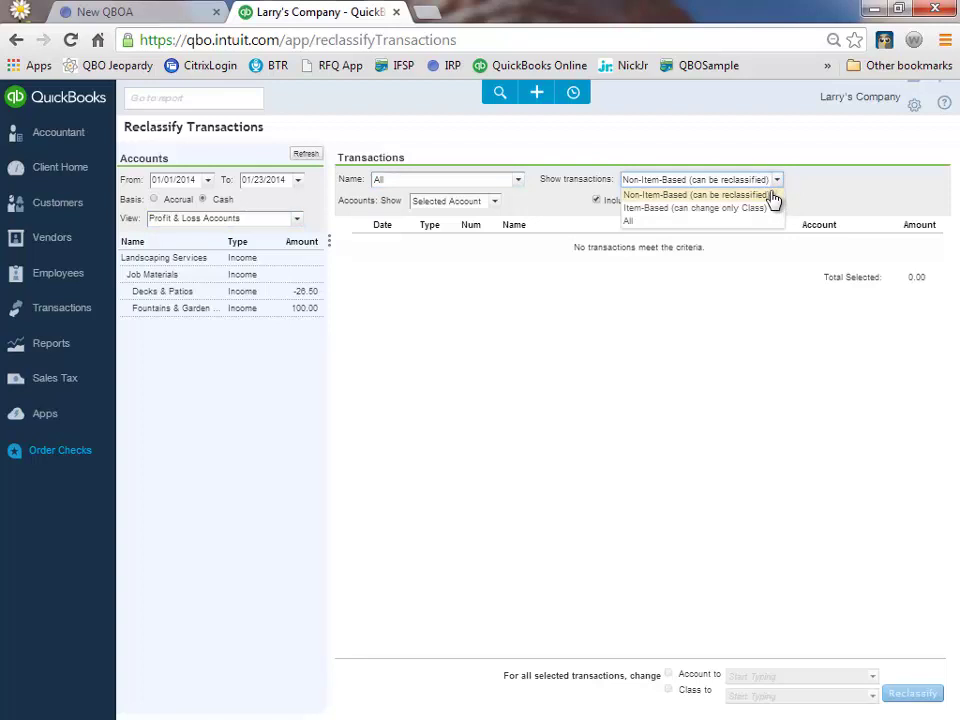
pyautogui.click(774, 196)
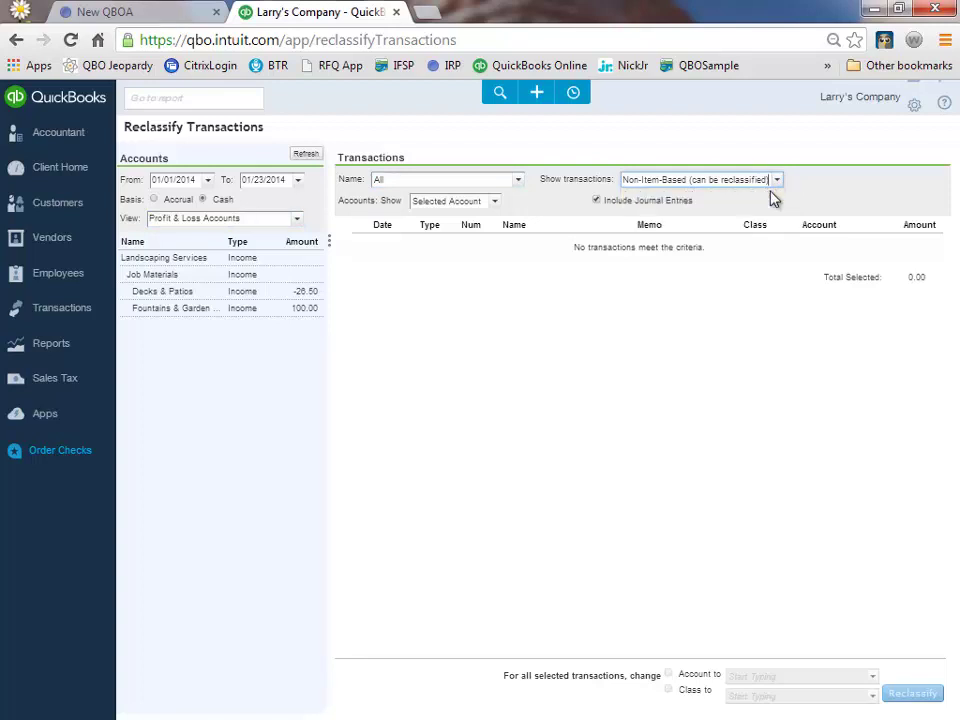
# List the transactions of the Decks & Patios account and inspect the Job Materials Store expense, leaving it without saving
pyautogui.click(160, 274)
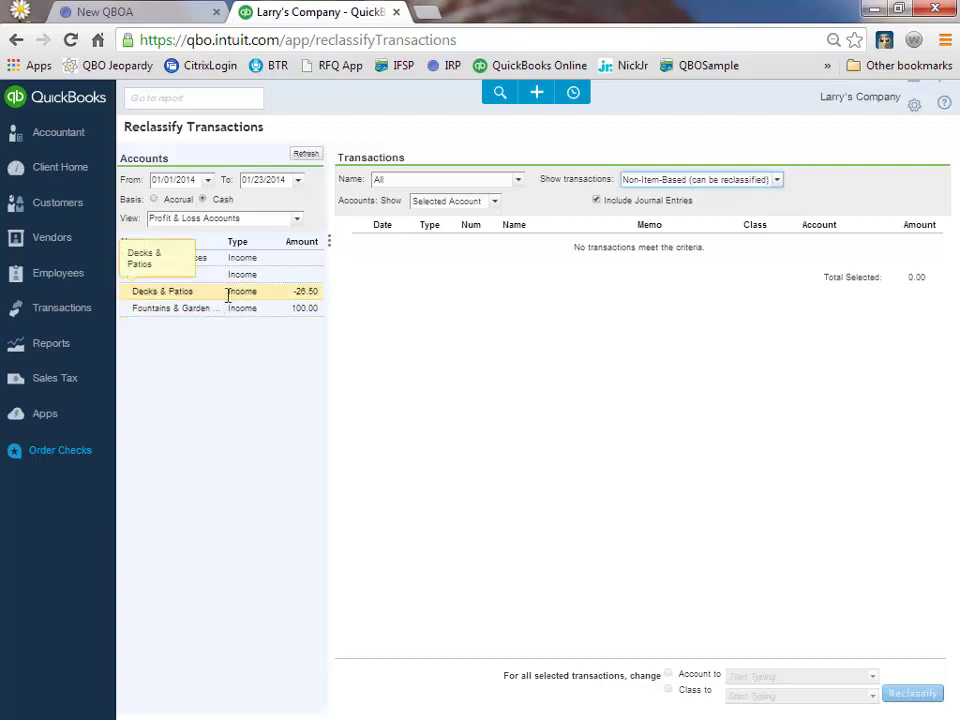
pyautogui.click(280, 297)
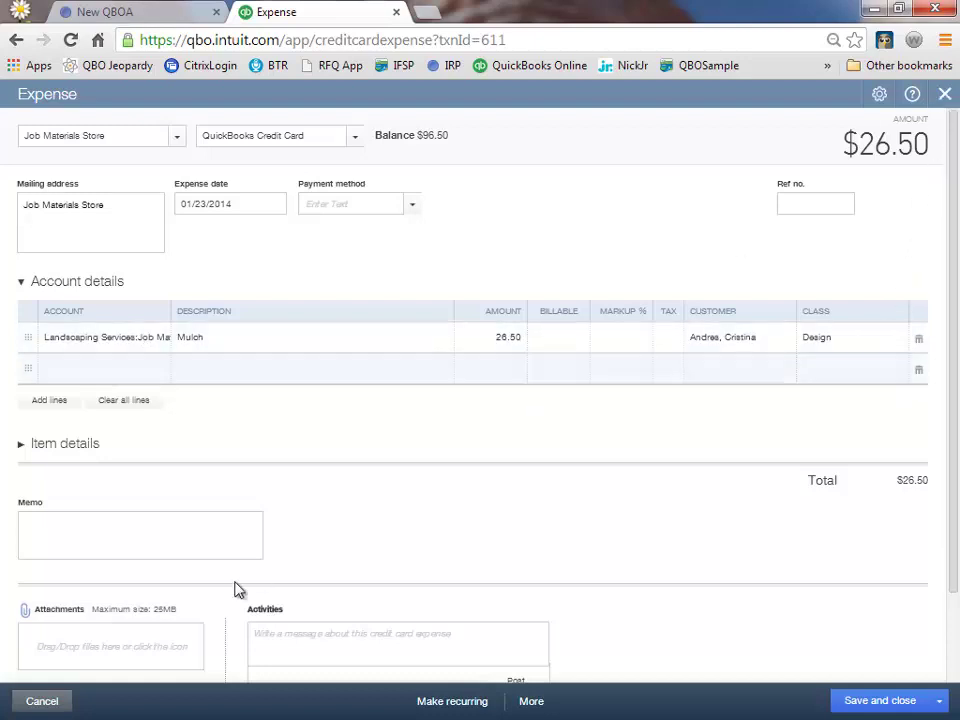
pyautogui.click(38, 701)
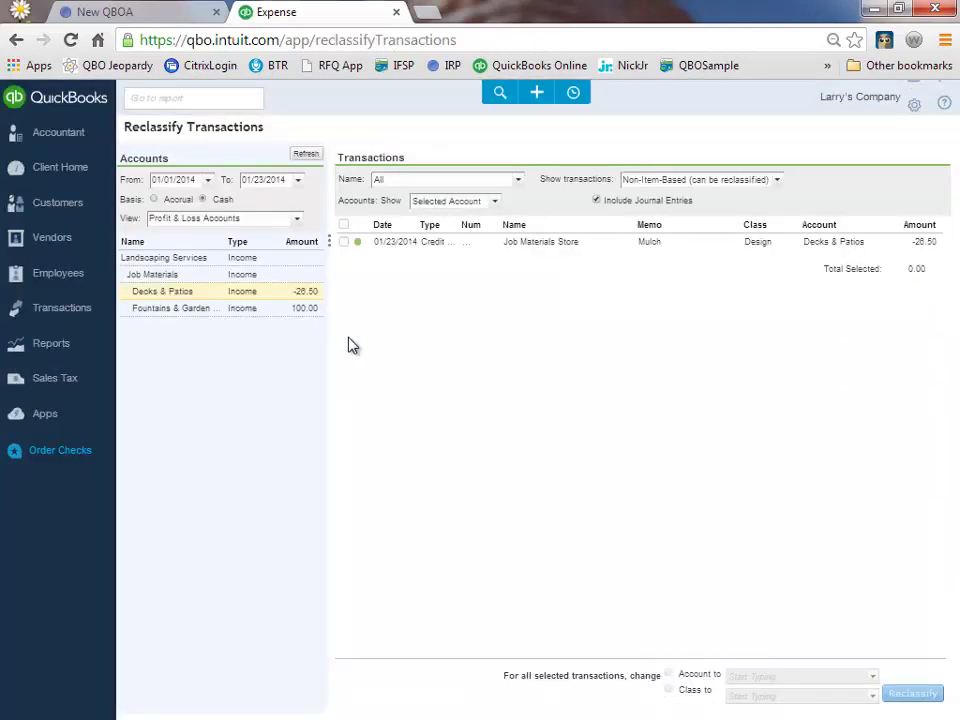
# Select the Job Materials Store mulch transaction and choose Fountains & Garden Lighting under Job Materials as its new account
pyautogui.click(345, 243)
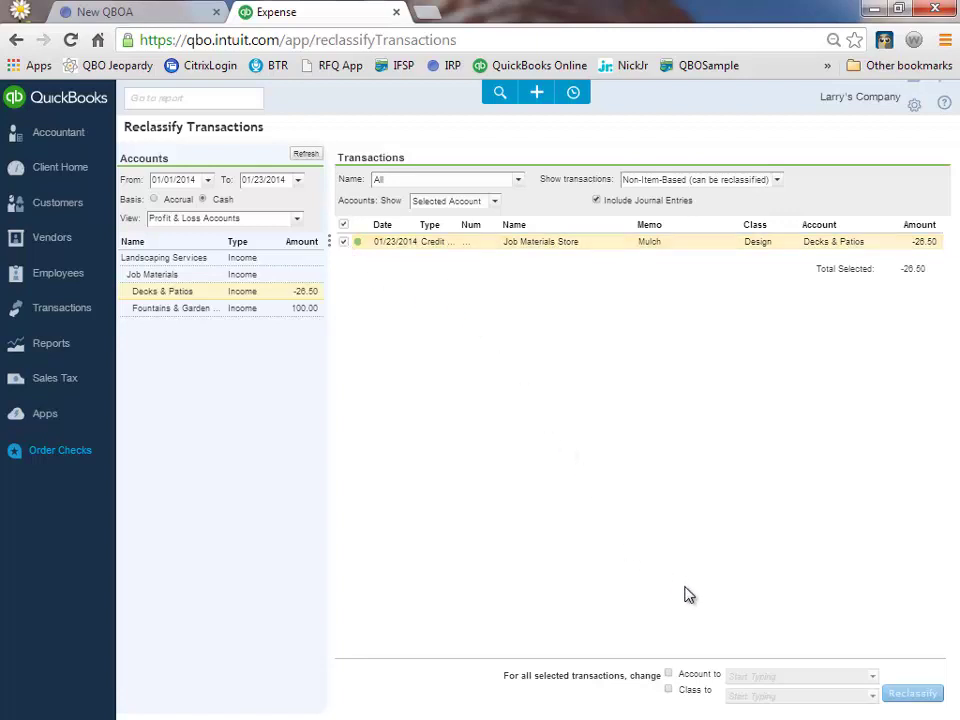
pyautogui.click(669, 676)
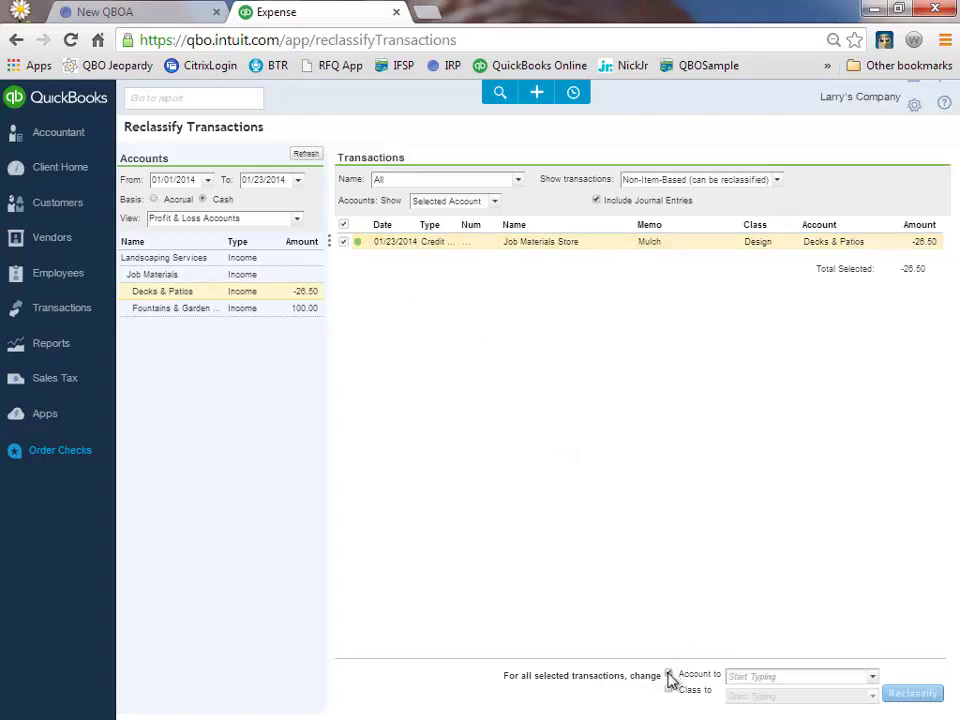
pyautogui.click(872, 678)
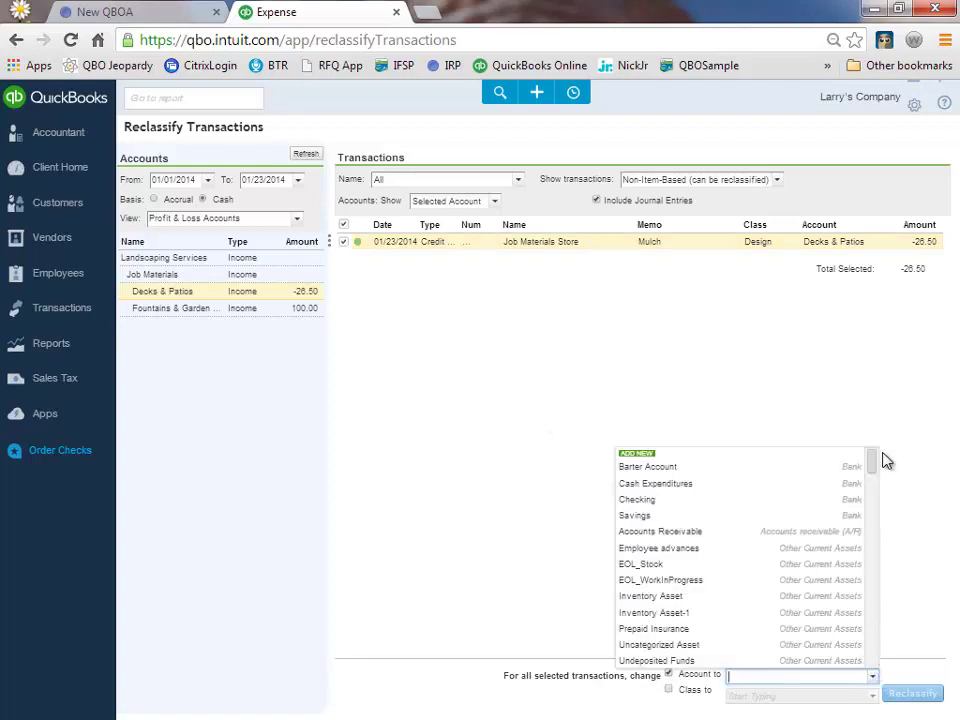
pyautogui.moveTo(874, 456); pyautogui.dragTo(877, 531)
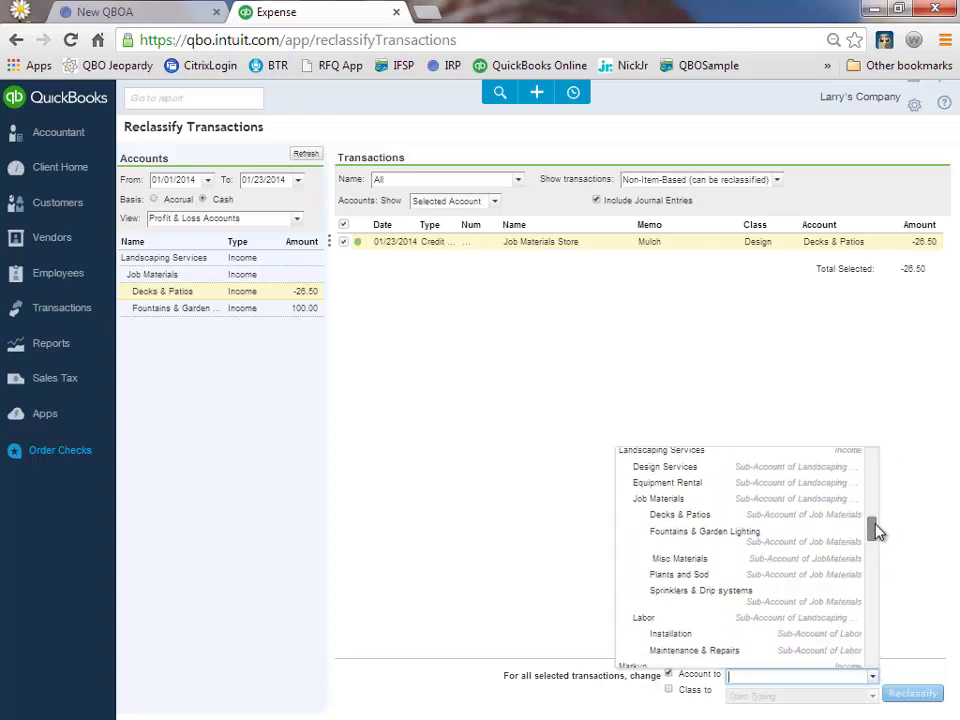
pyautogui.moveTo(877, 531); pyautogui.dragTo(879, 538)
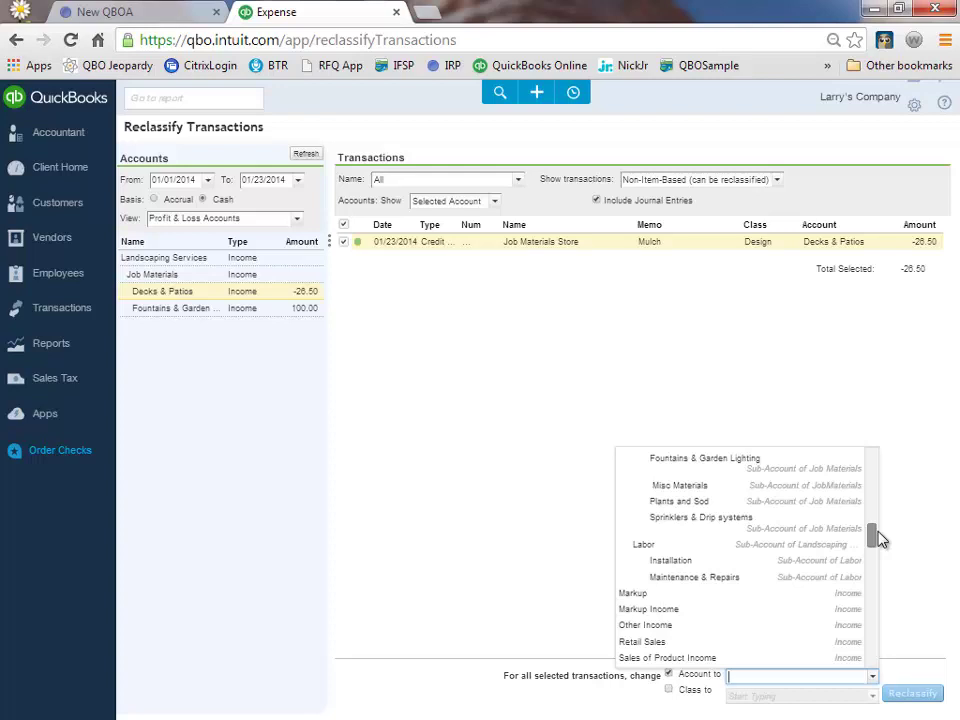
pyautogui.click(766, 464)
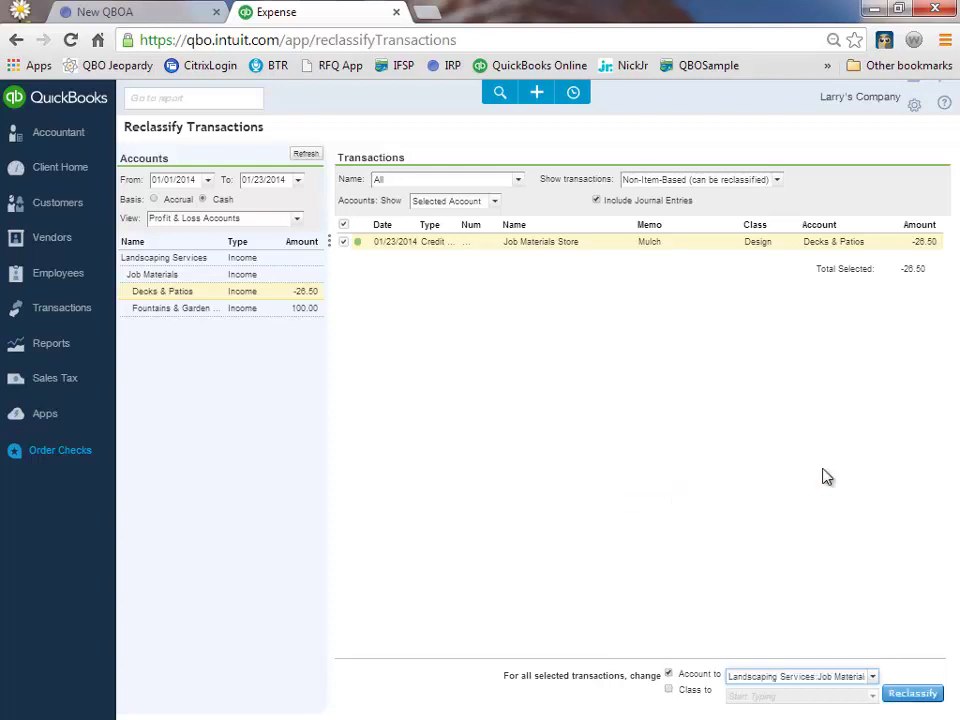
# Set the new class to Landscaping as well and reclassify the selected transaction
pyautogui.click(670, 692)
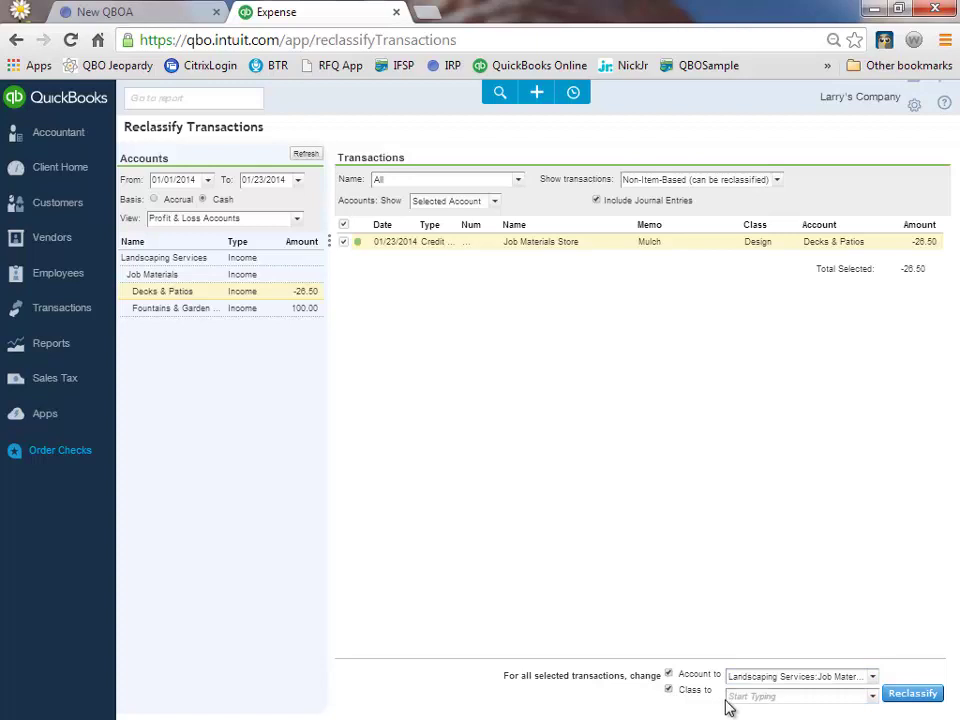
pyautogui.click(873, 697)
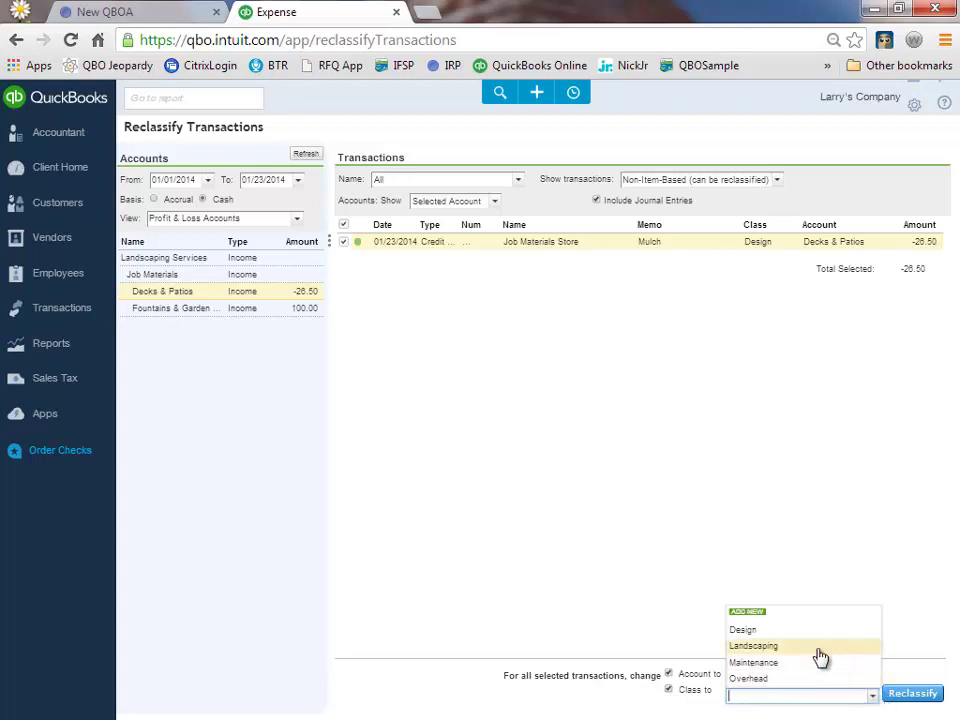
pyautogui.click(818, 647)
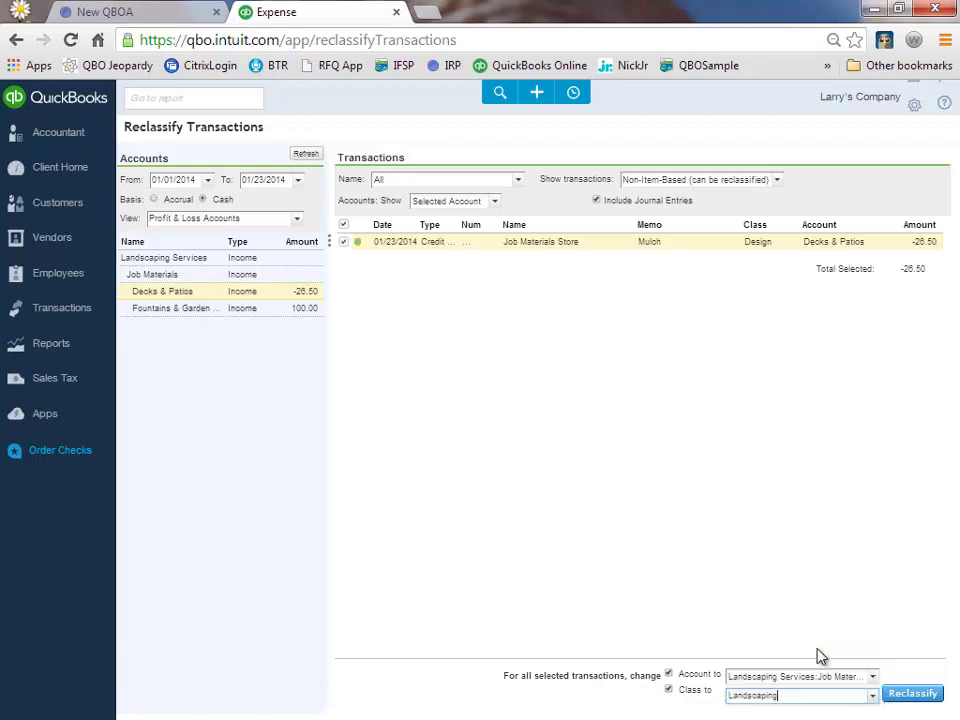
pyautogui.click(899, 693)
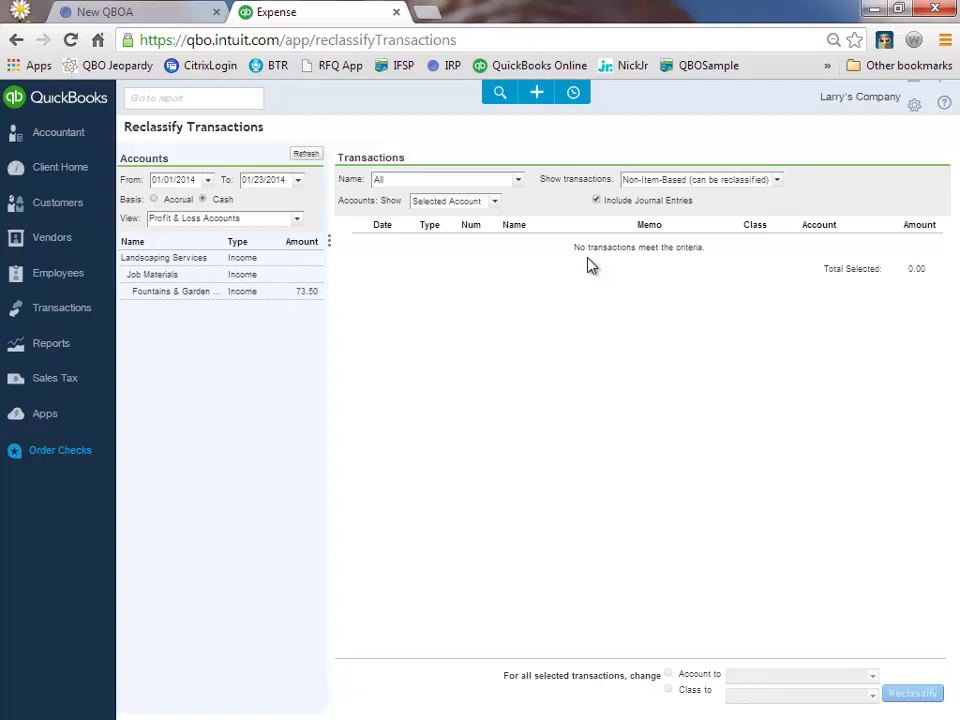
# Set the transaction filter to Item-Based (can change only Class)
pyautogui.click(778, 181)
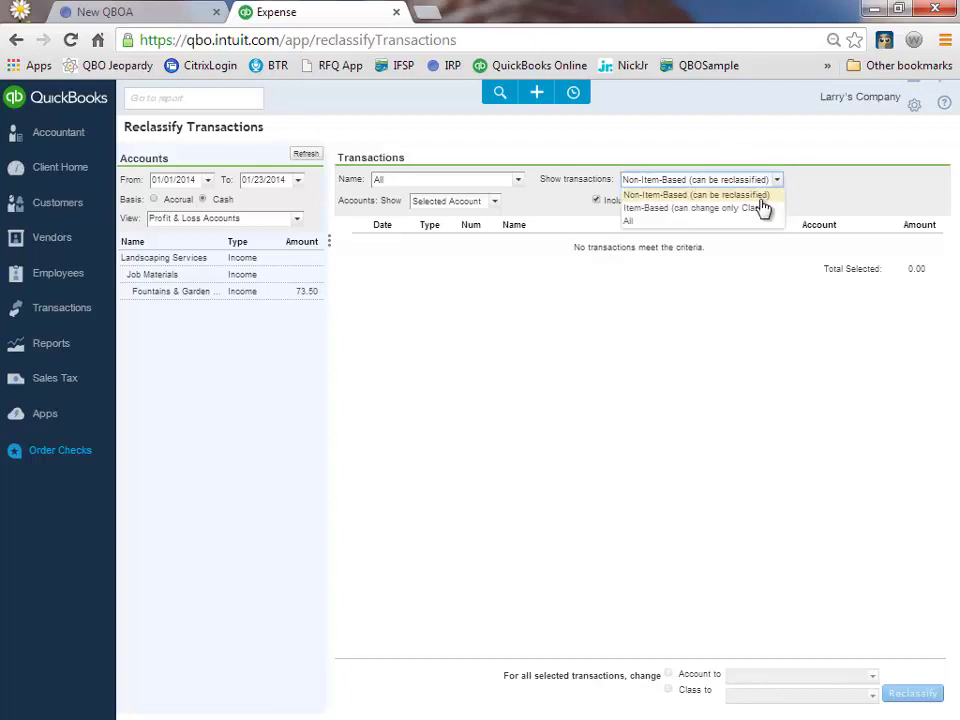
pyautogui.click(760, 208)
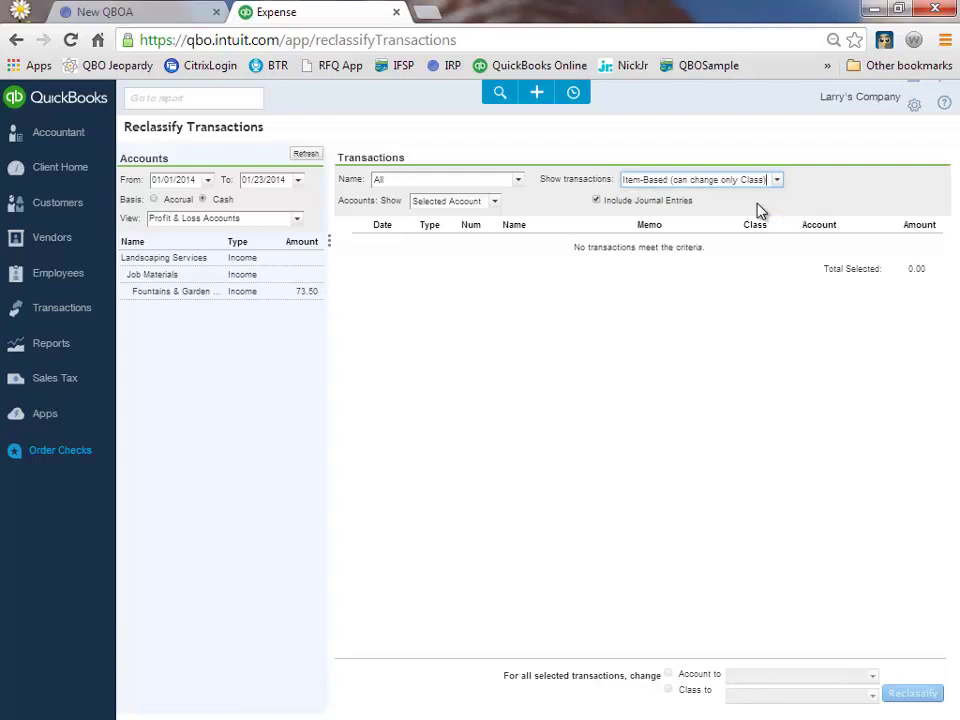